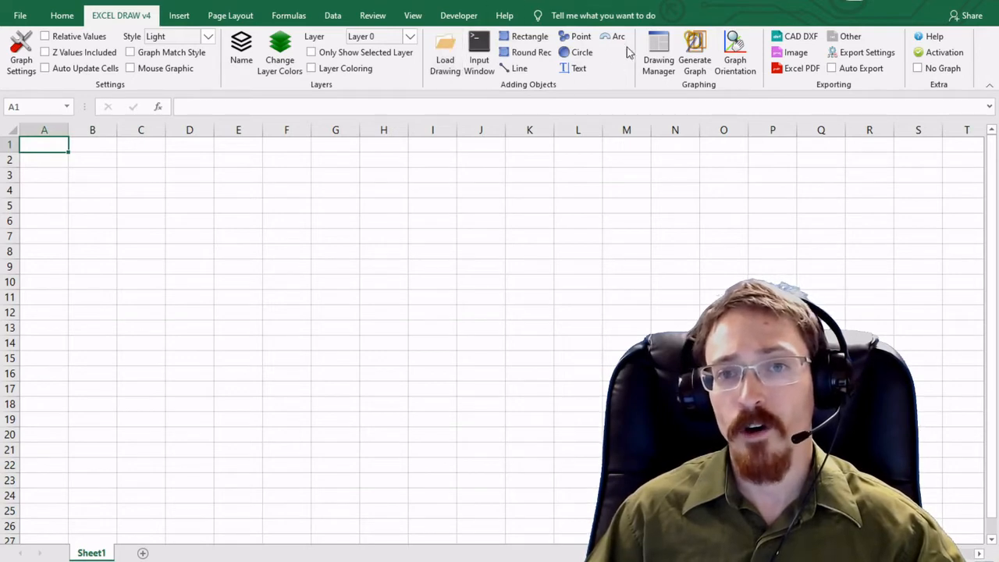
Enter the header row objects, x, y, x, y across A1 to E1
left_click(59, 194)
left_click(53, 156)
left_click(53, 147)
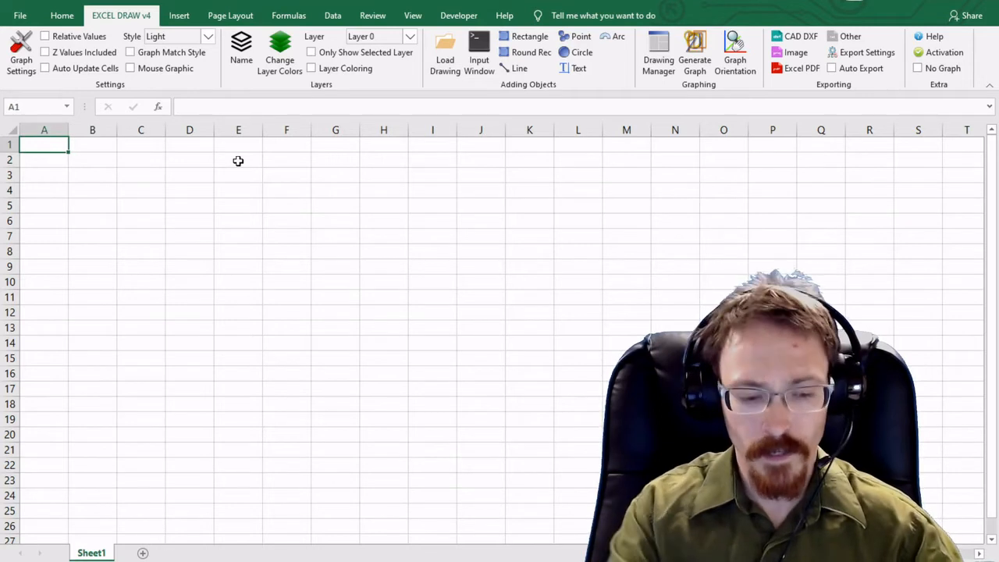
type("object")
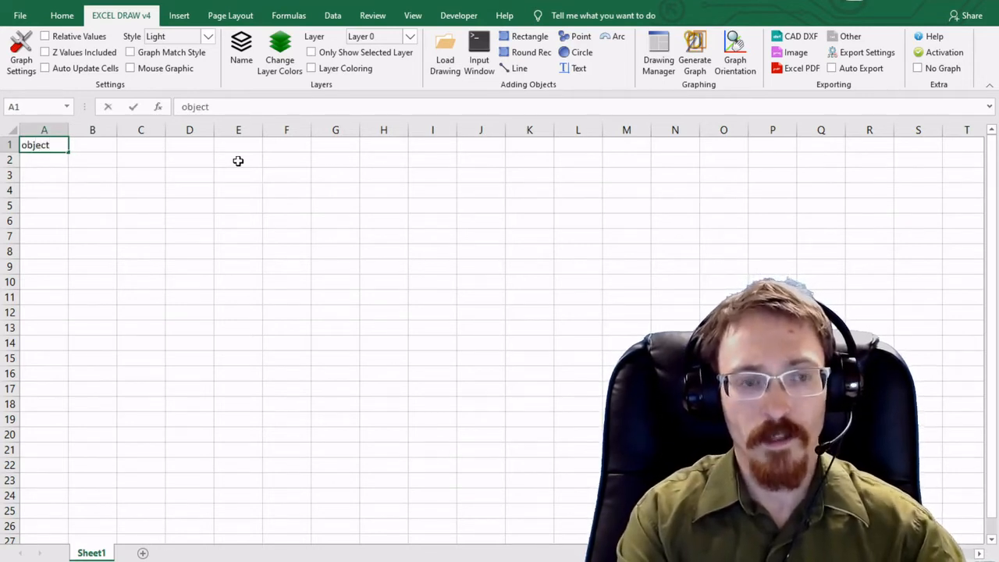
key("Tab")
key("Tab")
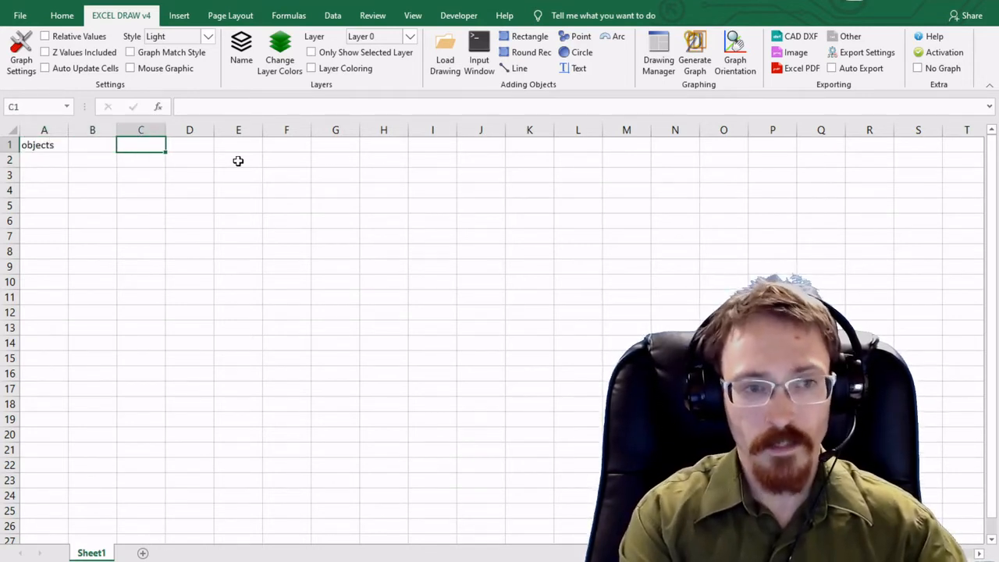
key("shift+Tab")
type("x")
key("Tab")
type("y")
key("Tab")
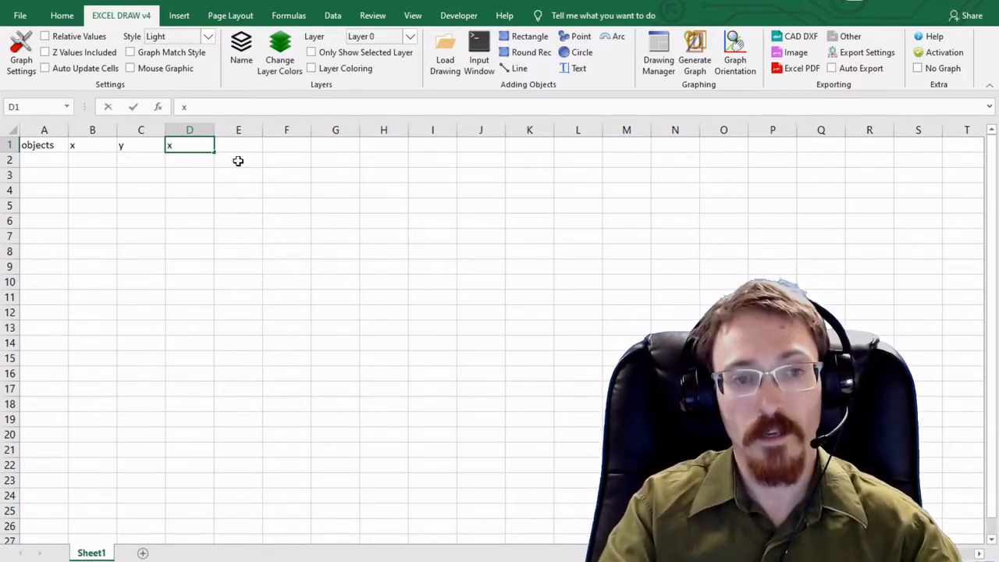
key("Tab")
type("y")
key("Return")
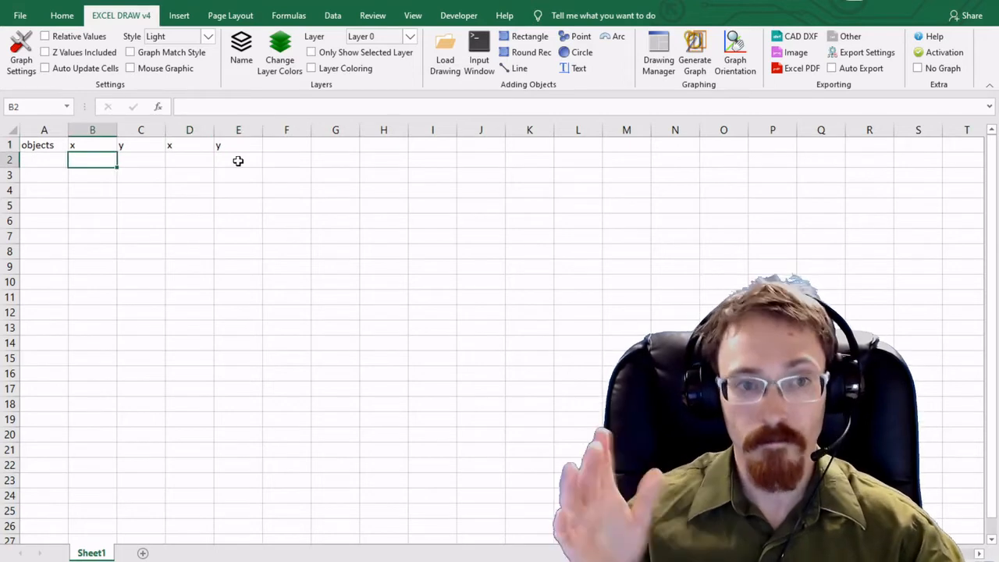
Add a "rec" row with start point 0, 0 and end point 2, 2
left_click(40, 157)
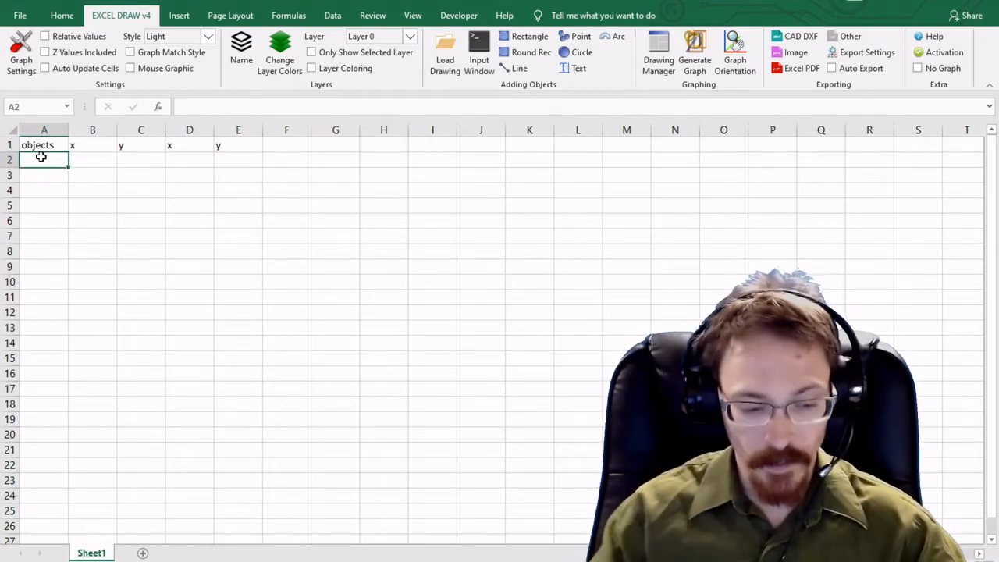
type("rec")
key("Tab")
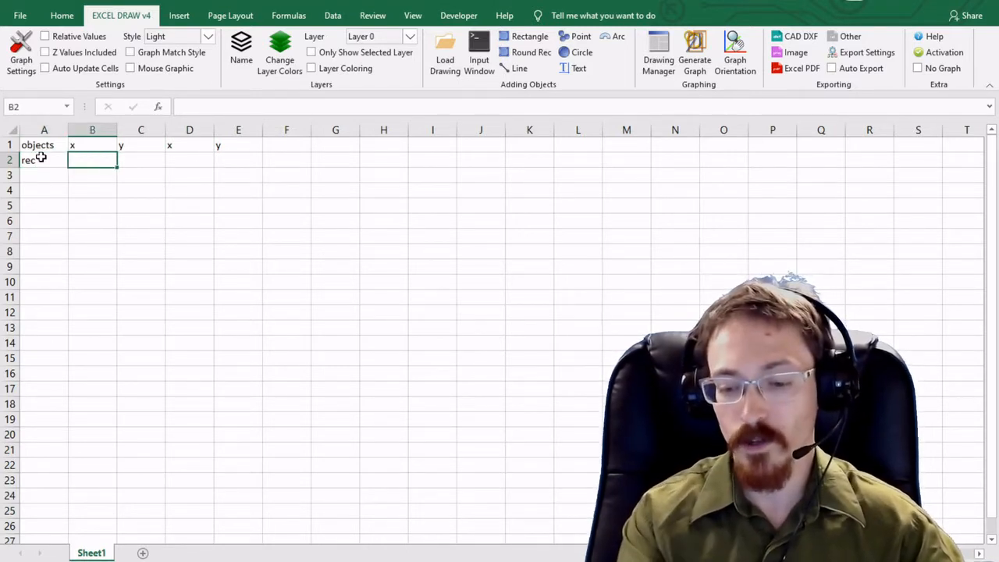
key("Tab")
type("0")
key("Tab")
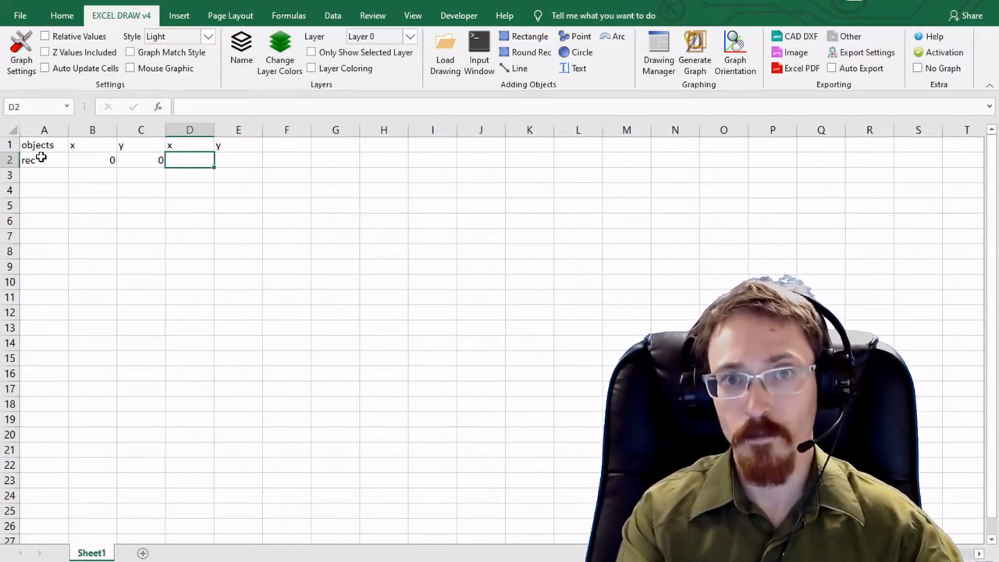
type("2")
key("Tab")
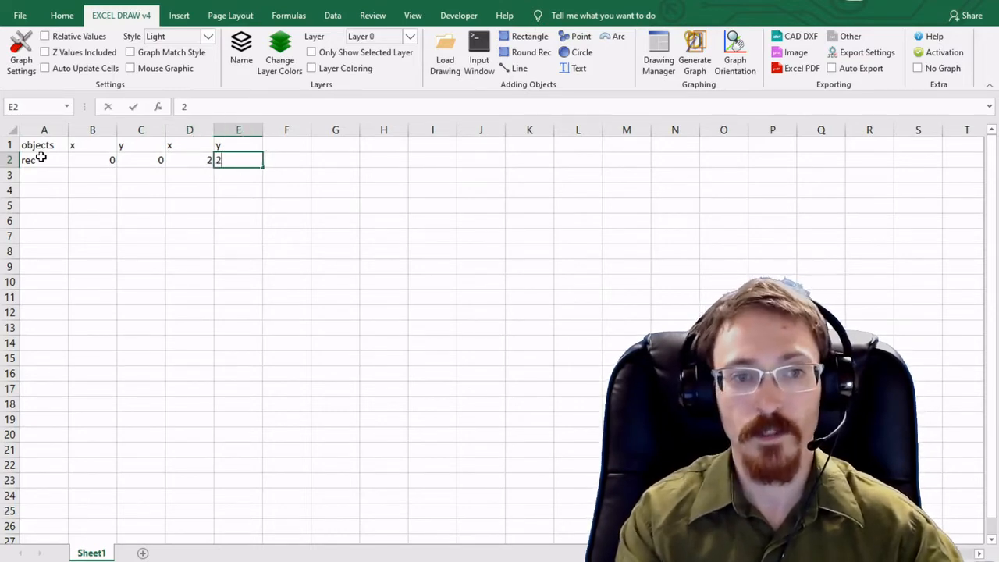
type("2")
key("Return")
Draw a rectangle from row 2's coordinates and move and widen the graph beside the table
left_click_drag(82, 166, 234, 156)
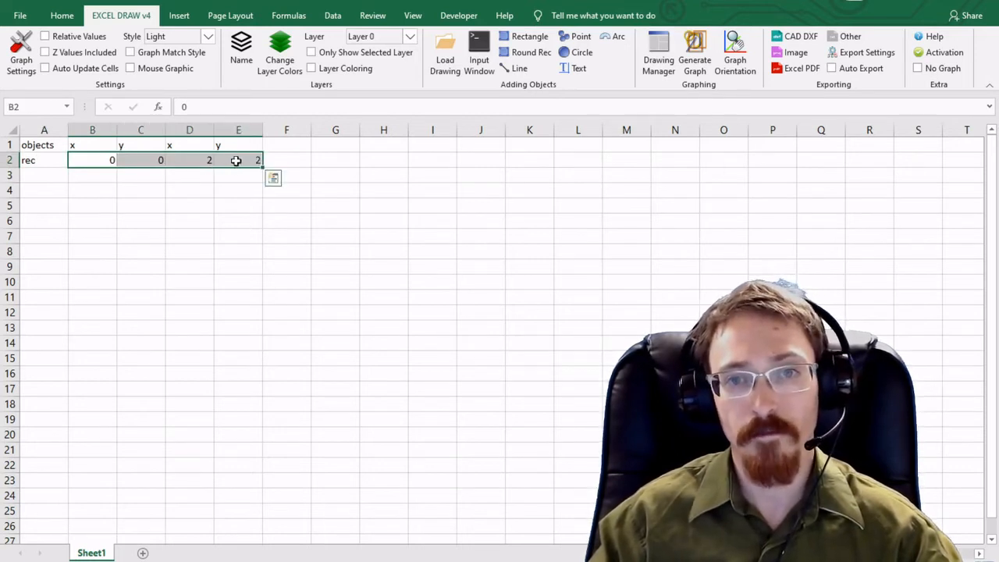
left_click(515, 42)
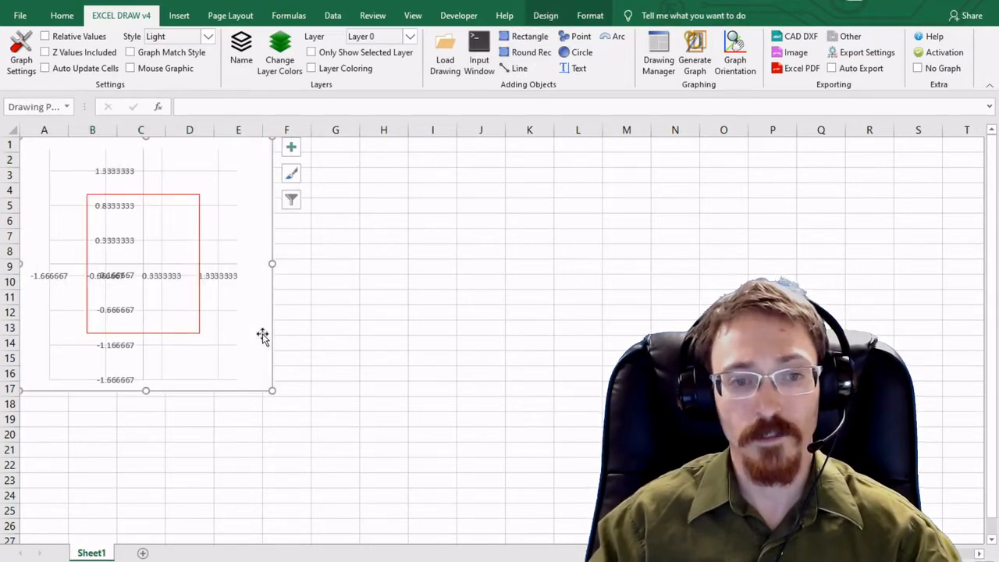
left_click_drag(263, 333, 578, 358)
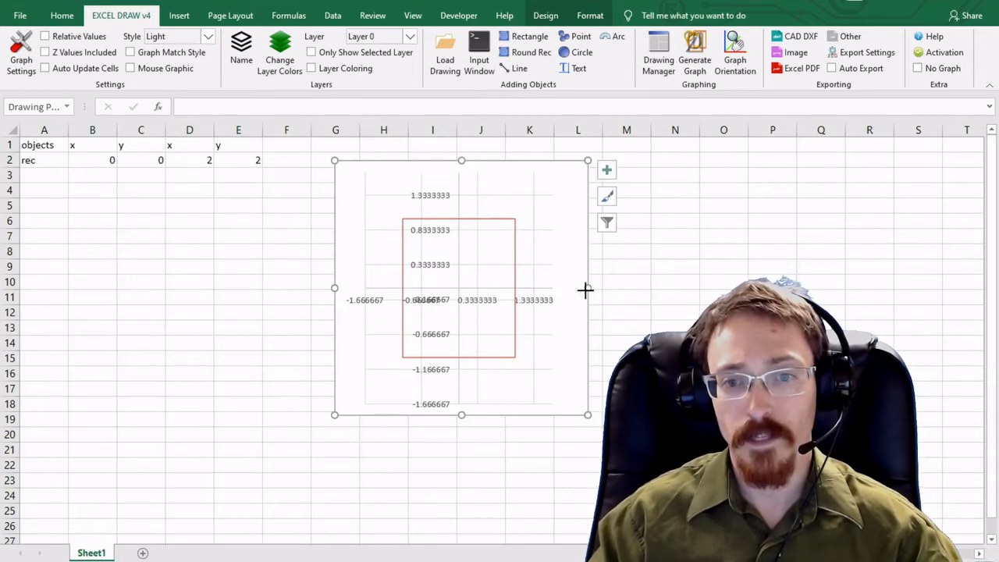
left_click_drag(587, 292, 615, 290)
left_click(44, 175)
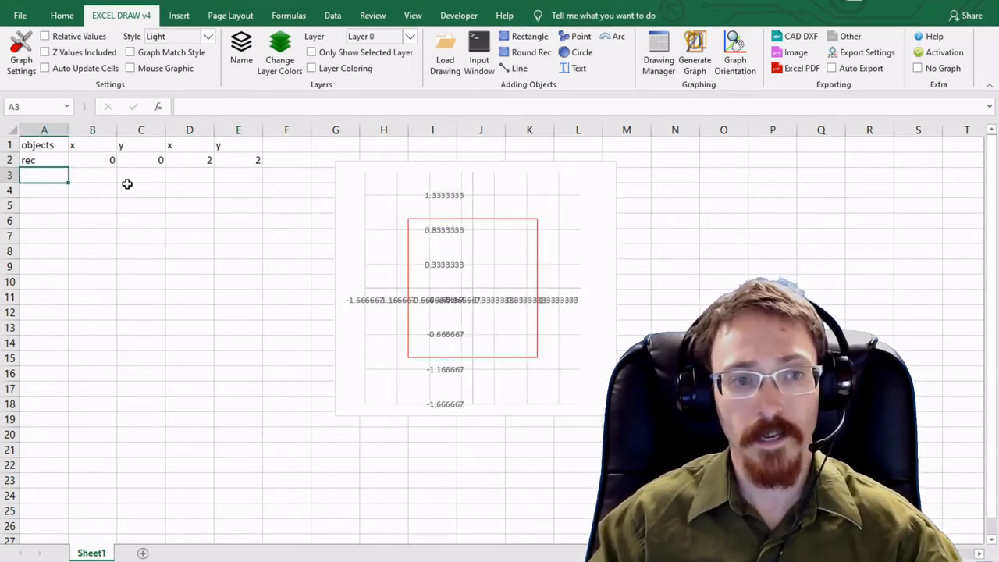
Enter a second rectangle's coordinates -1, -1 to 3, 3 in row 3 and select them
left_click(112, 176)
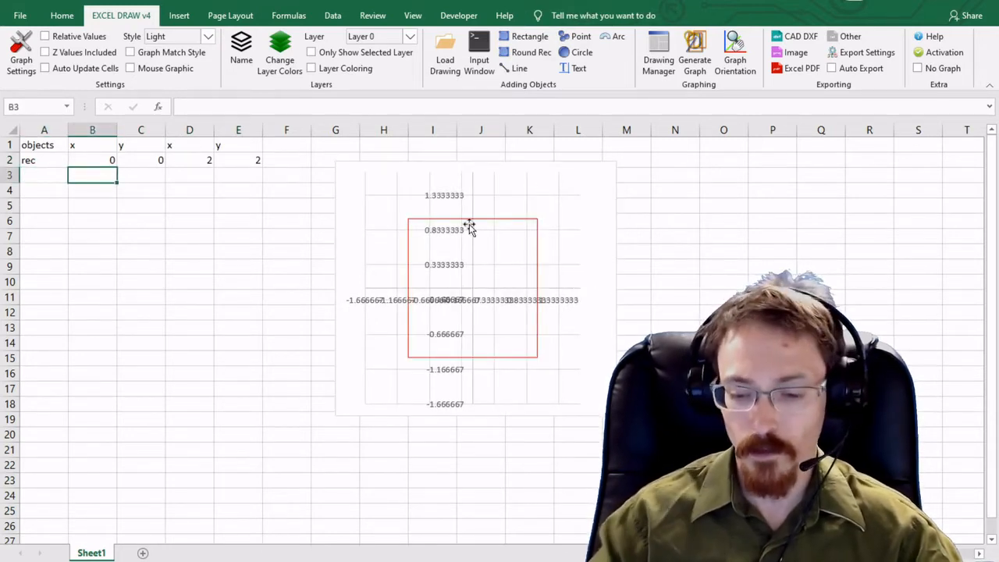
type("-1")
key("Tab")
type("-1")
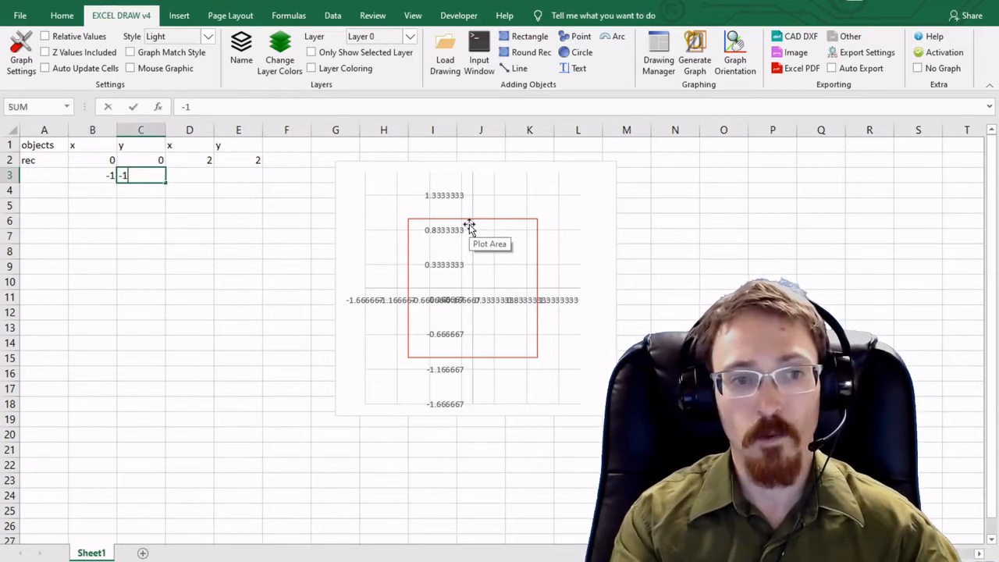
key("Tab")
type("3")
key("Tab")
type("3")
key("Return")
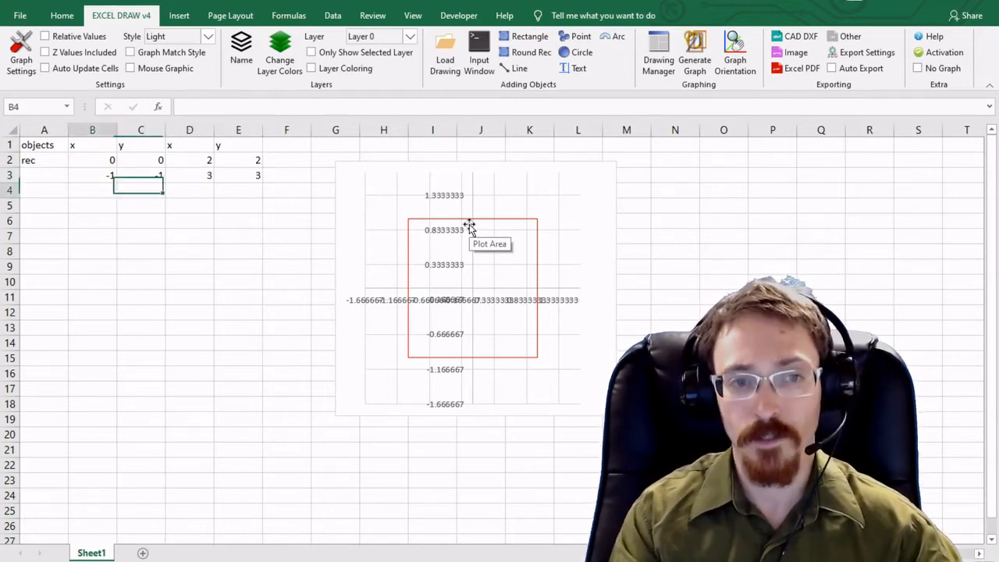
left_click_drag(105, 176, 257, 176)
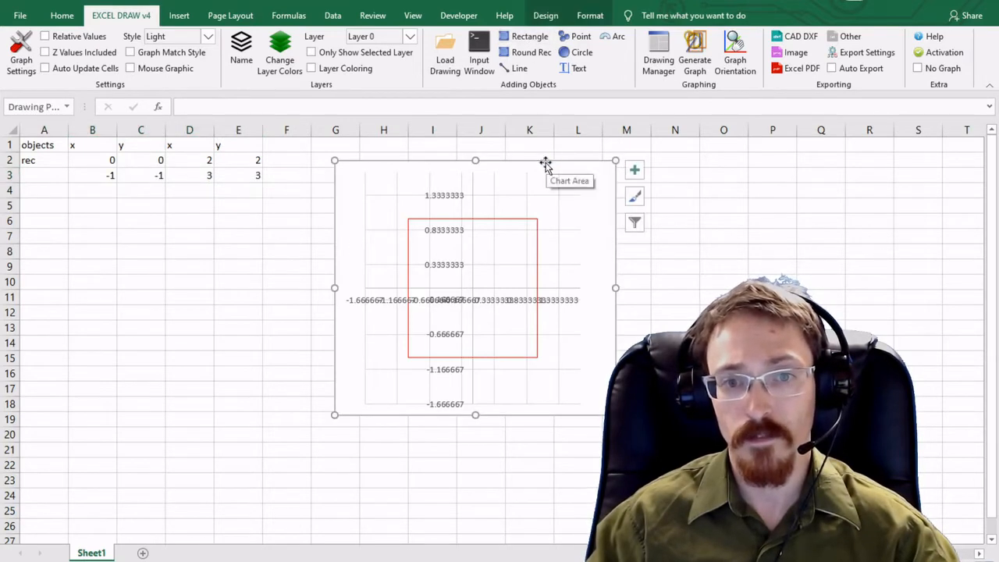
Open the Graph Orientation dialog and move it beside the table
left_click(734, 56)
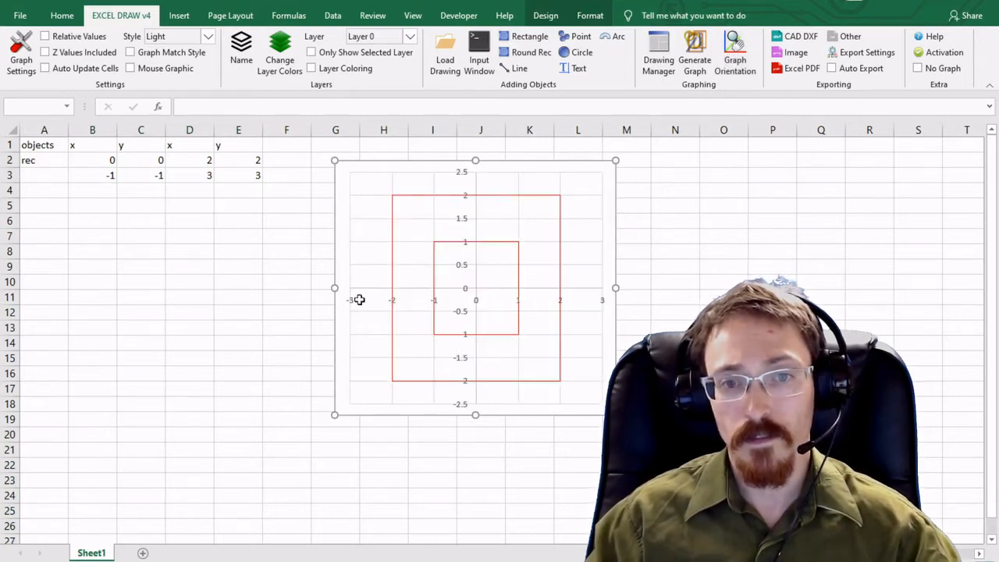
left_click(488, 230)
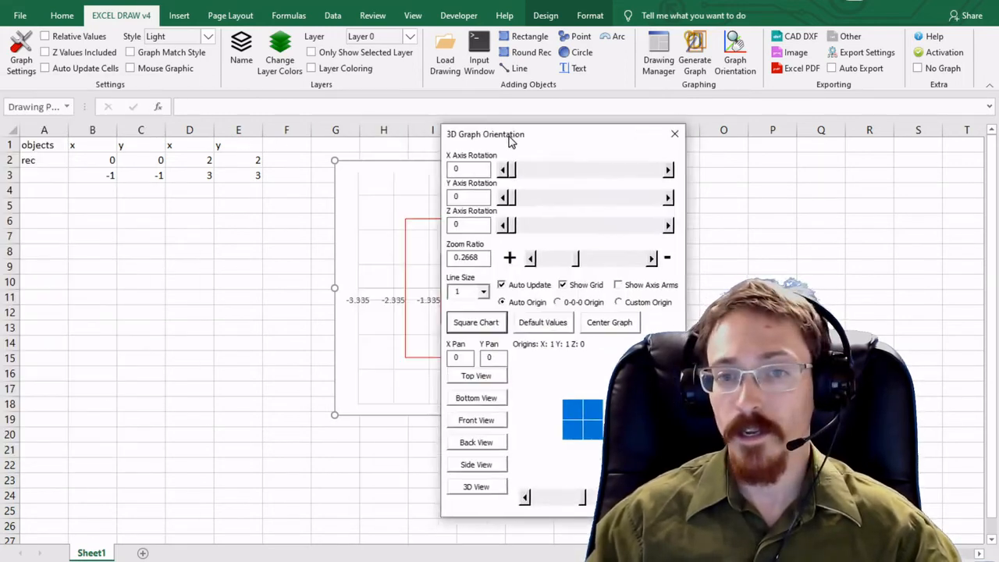
left_click_drag(511, 139, 88, 123)
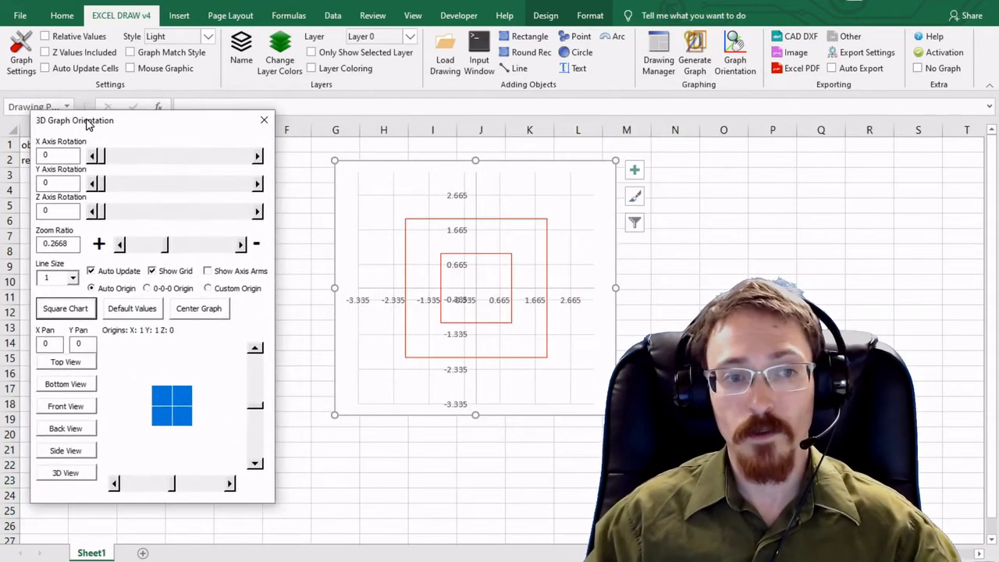
Rotate the view to a Y axis rotation of 30 and an X axis rotation of 60
left_click(189, 184)
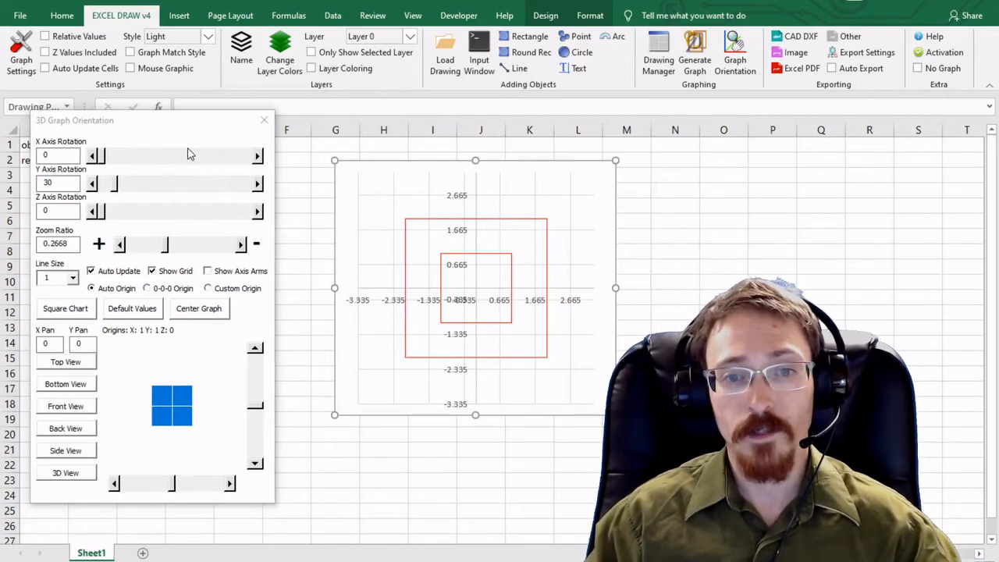
left_click(187, 156)
left_click(188, 157)
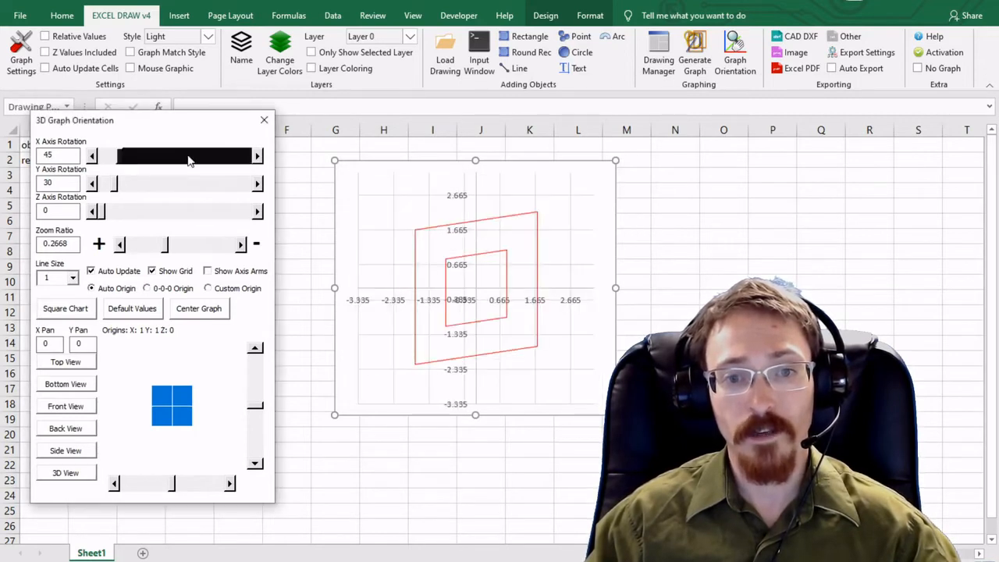
left_click(187, 158)
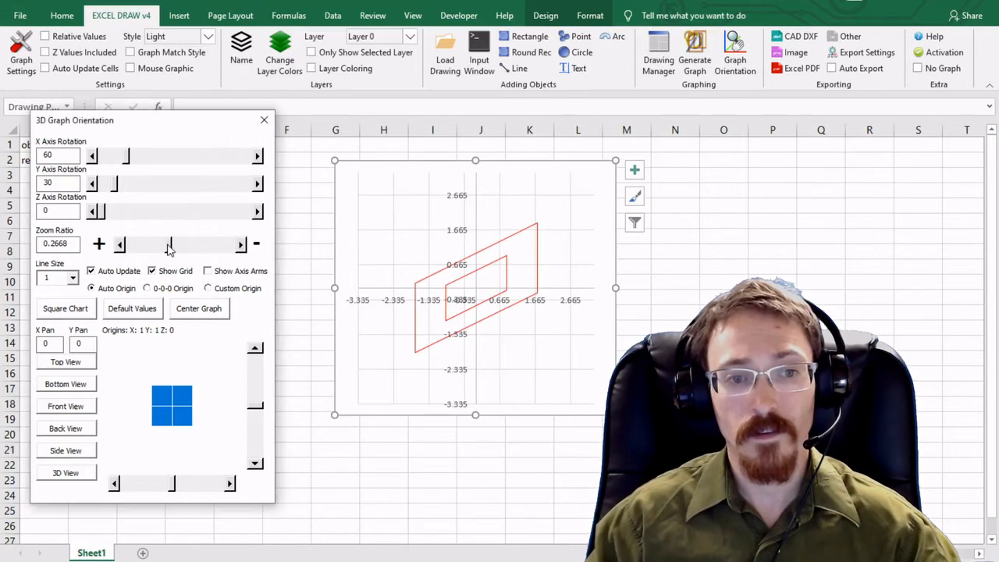
Lower the zoom ratio to 0.2228 and turn off the grid
mouse_move(166, 246)
left_mouse_down()
mouse_move(193, 248)
mouse_move(160, 248)
left_mouse_up()
left_click(153, 273)
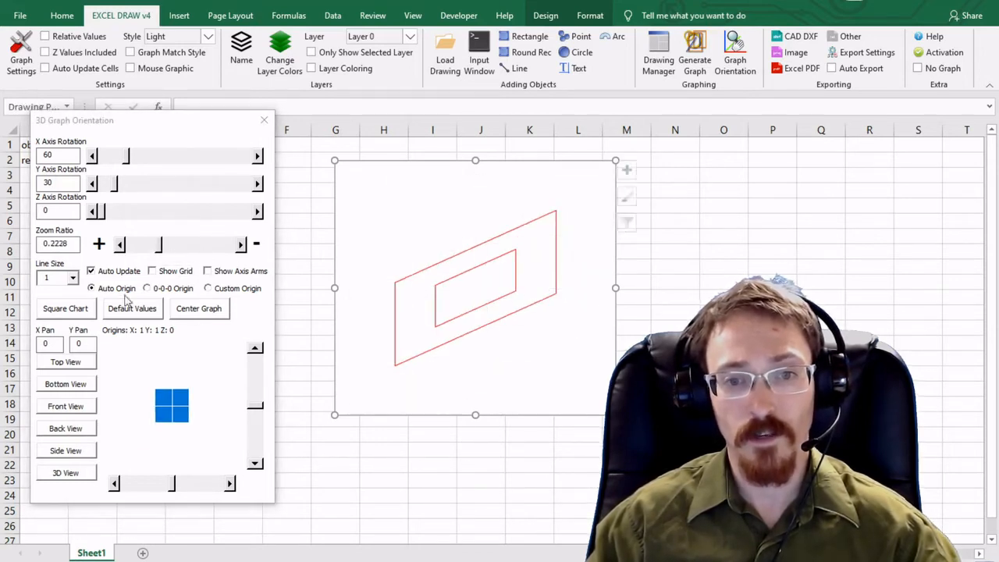
Set the Y axis rotation to 16 and close the orientation dialog
left_click_drag(115, 183, 110, 183)
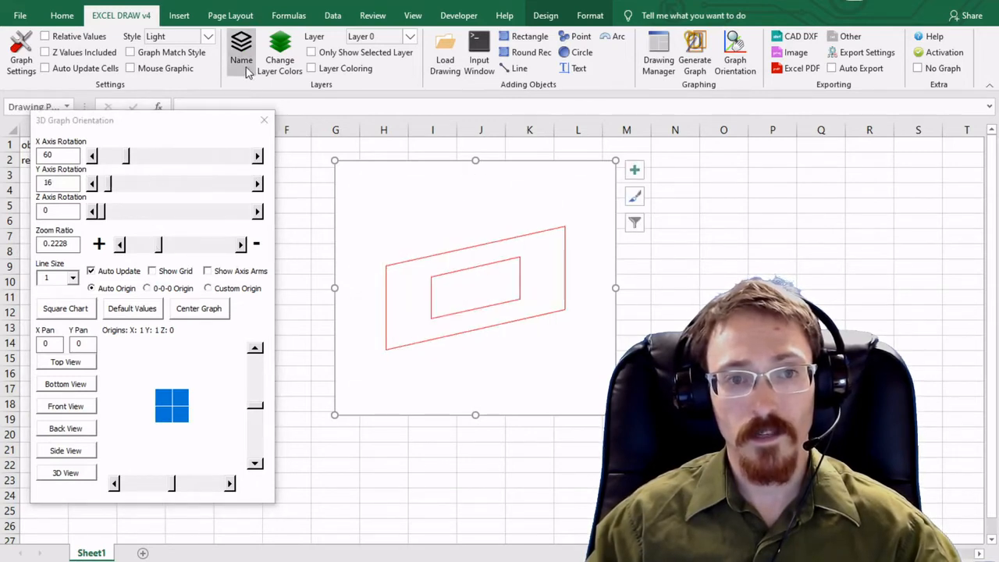
left_click(262, 120)
Fill row 4 with -1, -1 copied from row 3 and 2, 2 copied from row 2
left_click(101, 189)
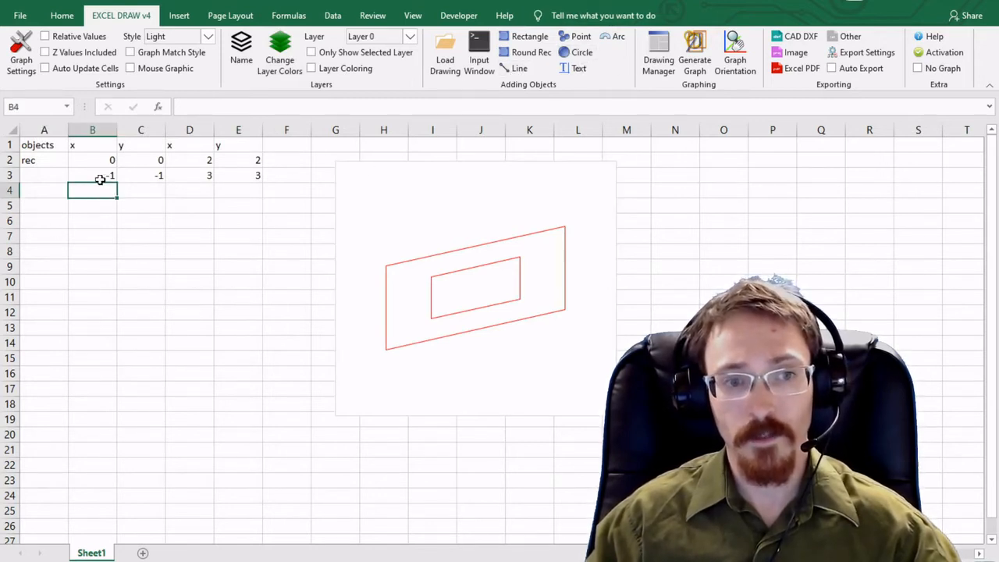
left_click_drag(103, 177, 129, 186)
left_click_drag(196, 160, 216, 161)
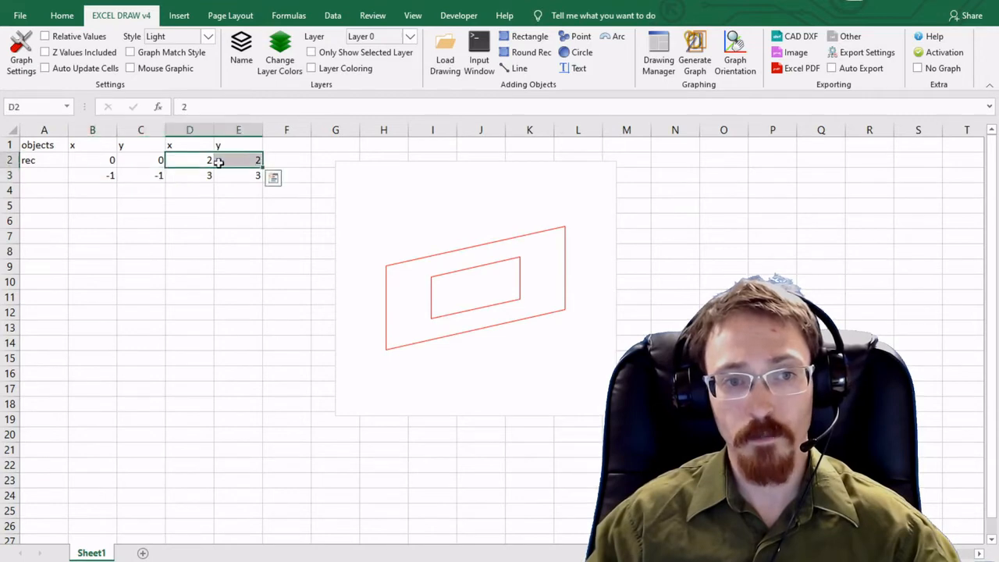
left_click_drag(105, 174, 137, 177)
key("ctrl+c")
left_click(111, 190)
key("ctrl+v")
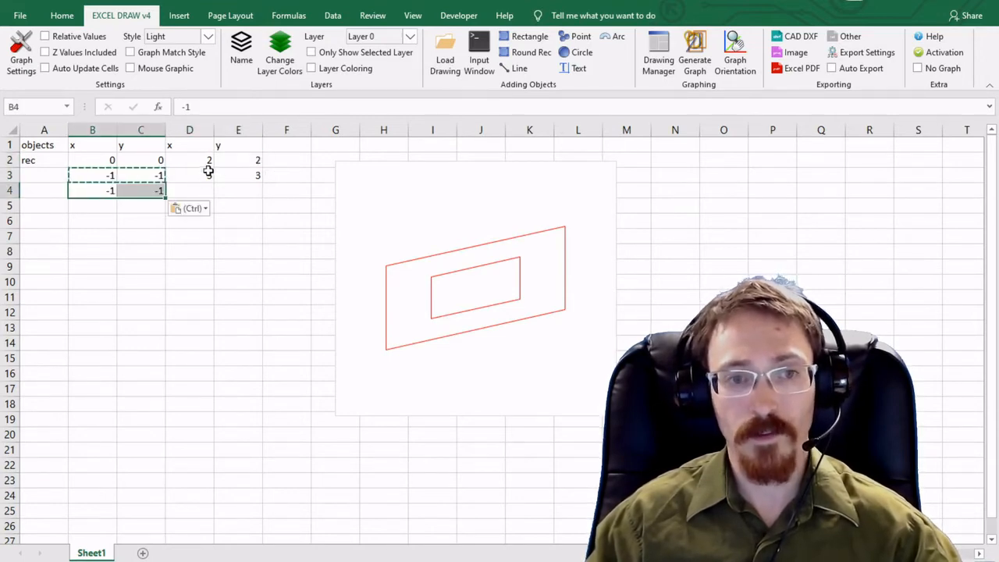
left_click_drag(208, 163, 229, 162)
key("ctrl+c")
left_click(198, 190)
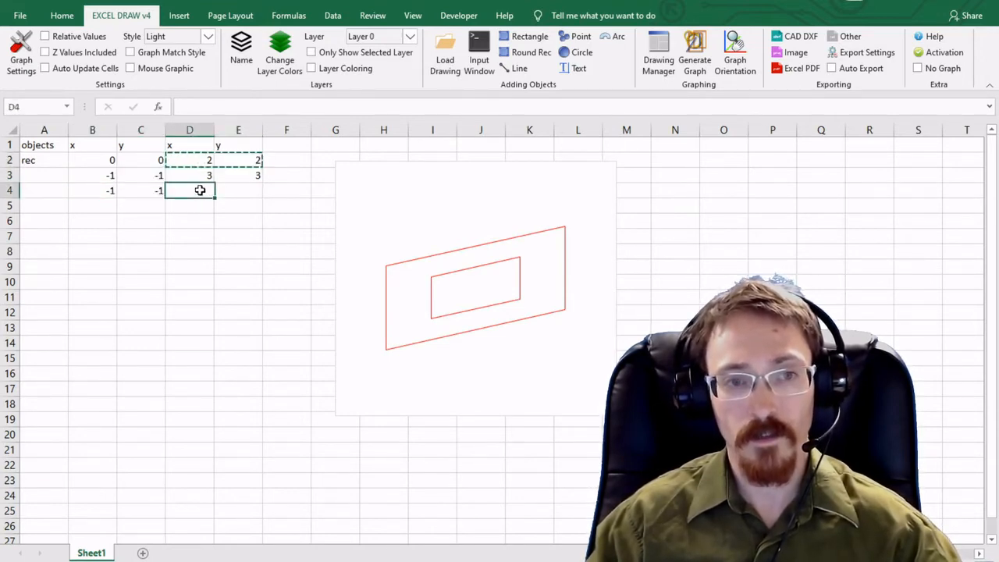
key("ctrl+v")
Label row 4 "line" and draw a line from its coordinates
left_click_drag(122, 192, 250, 190)
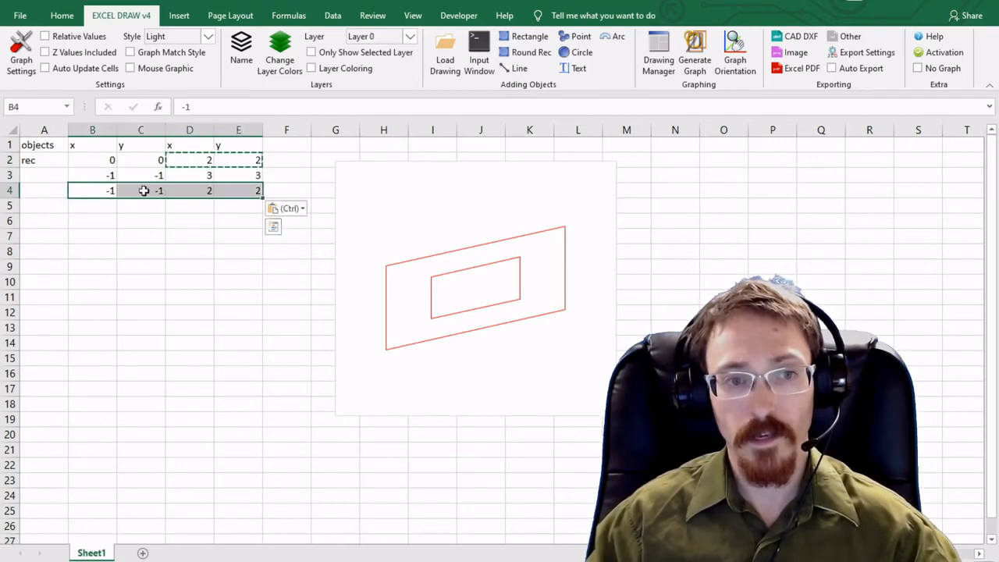
left_click(61, 191)
type("line")
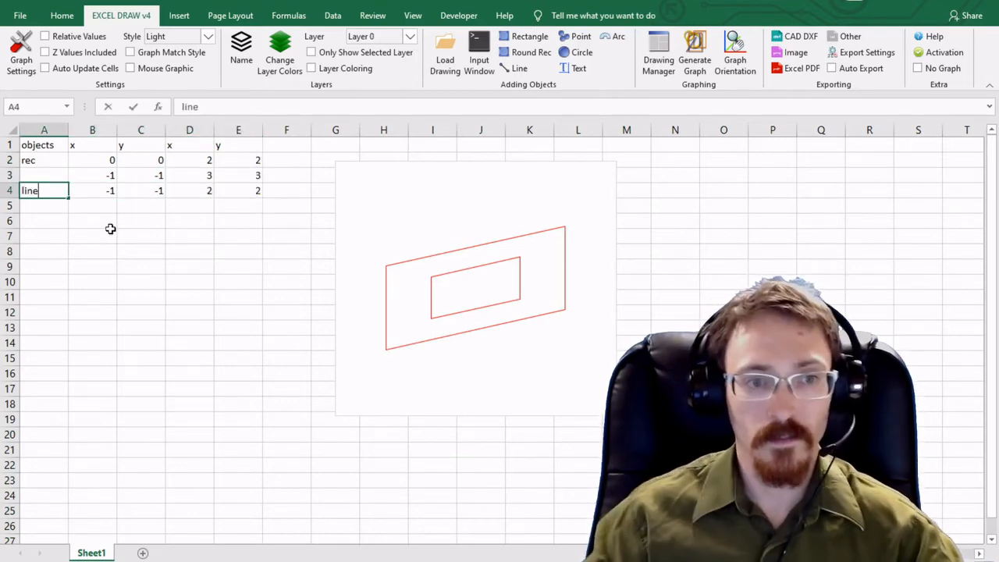
left_click_drag(97, 189, 257, 190)
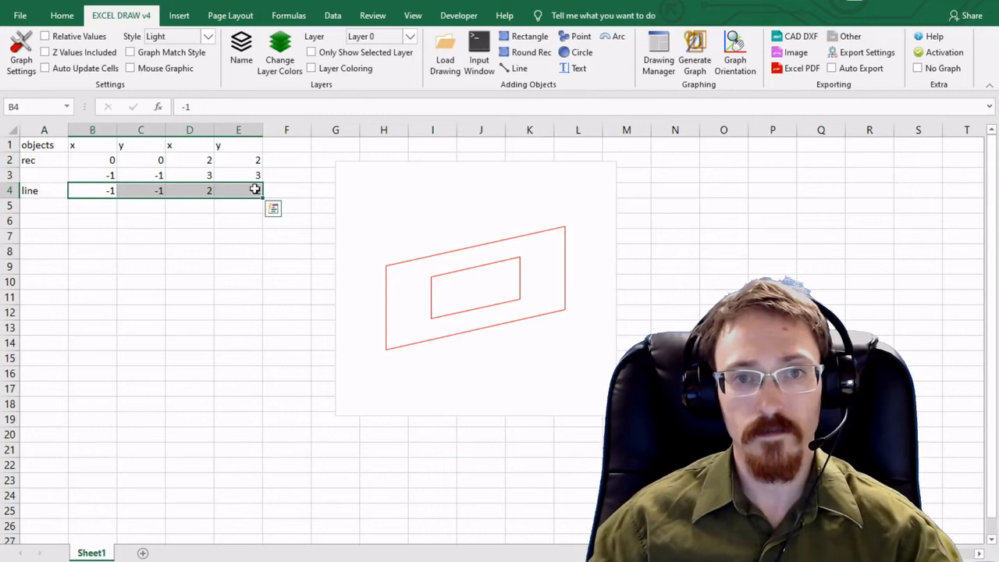
left_click(515, 68)
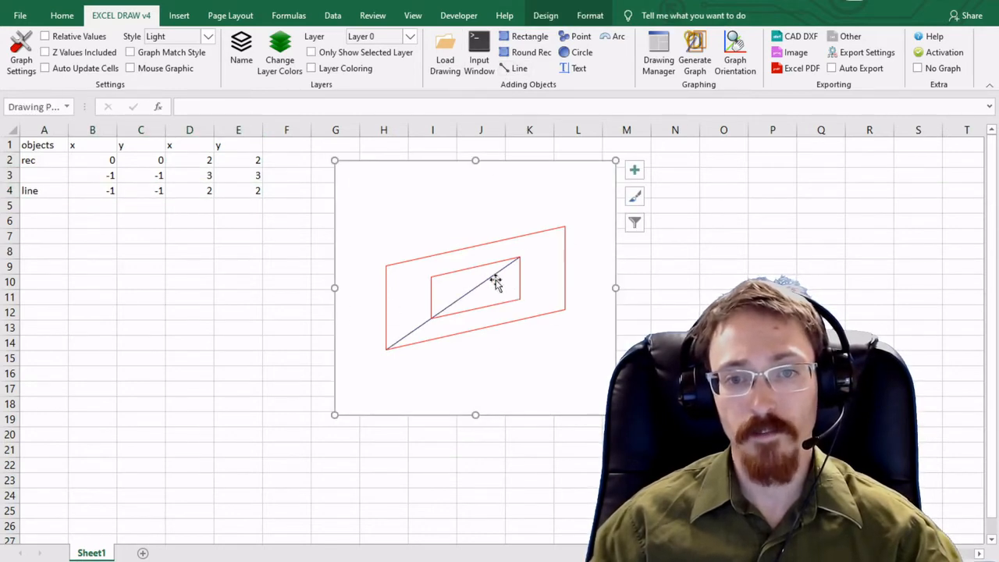
Label row 5 "circle" in the objects column
left_click(42, 206)
type("ci")
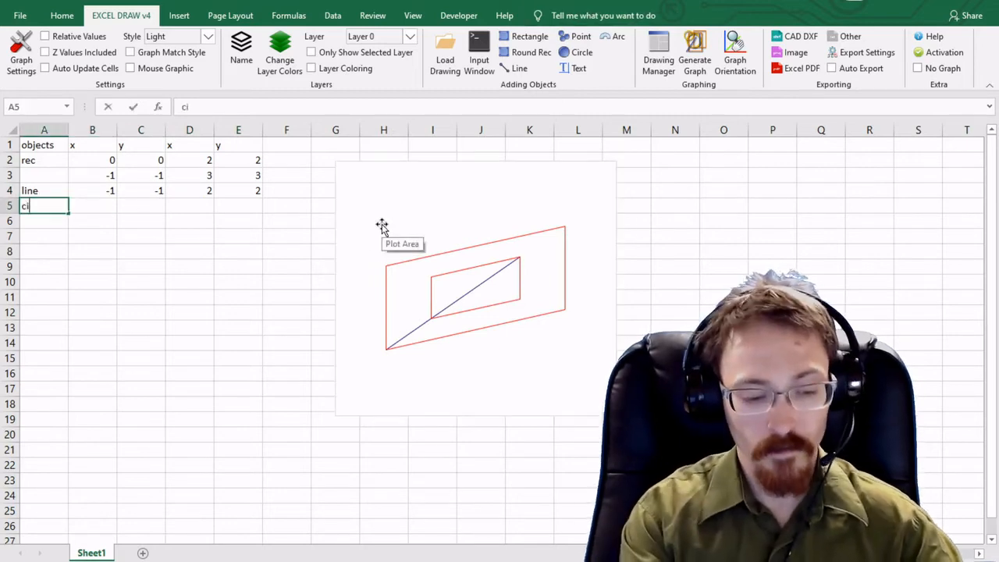
type("rcle")
key("Tab")
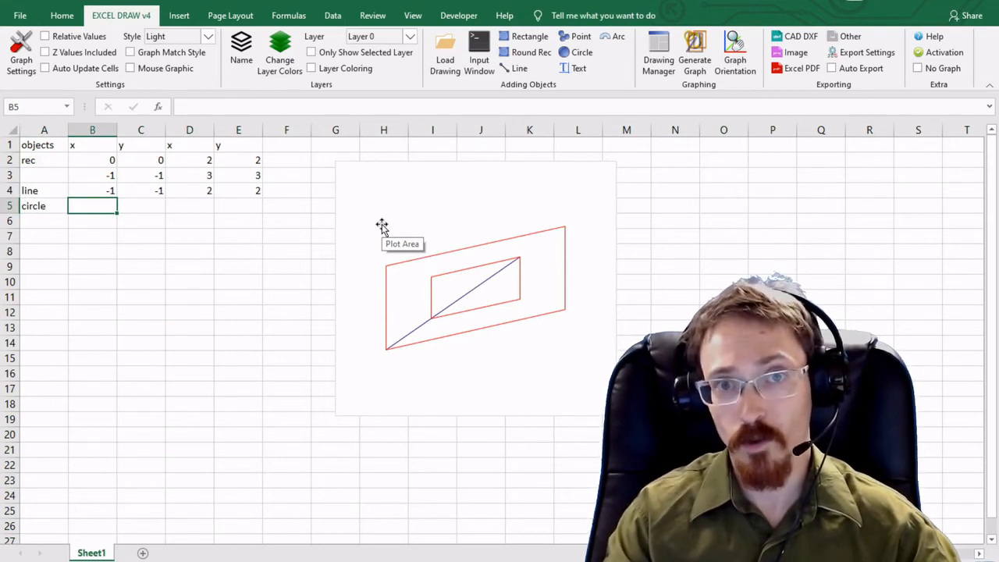
Enter the circle's coordinates 0, 0 and 2 in row 5 across columns B to D
type("0")
key("Tab")
type("0")
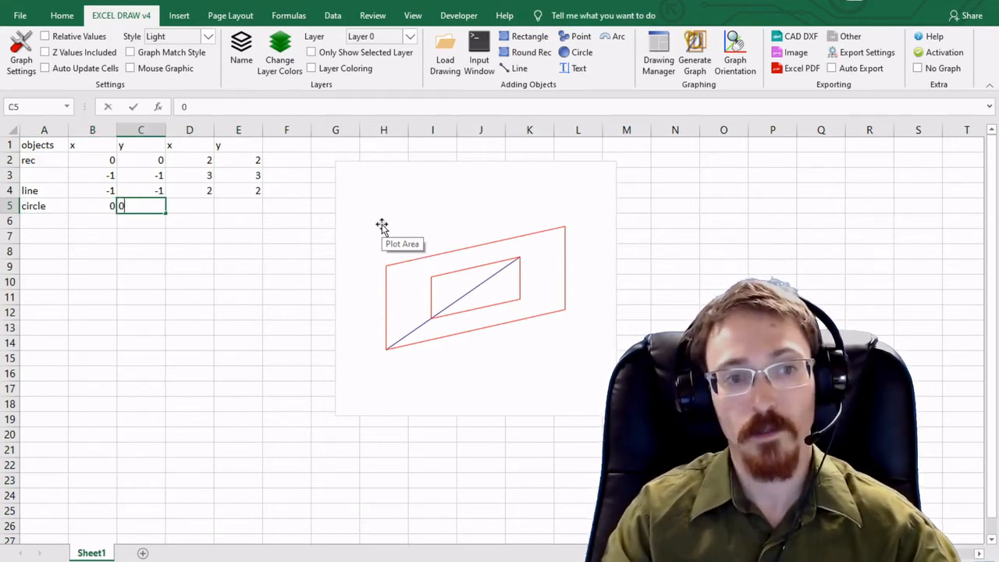
key("Tab")
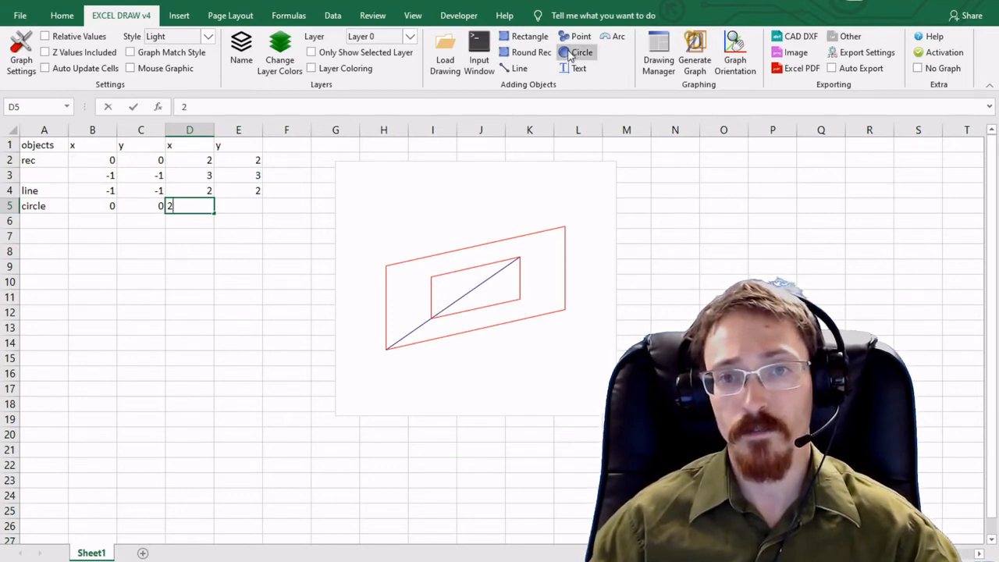
Select cells B5 to D5 and draw a circle from those values
left_click(128, 234)
left_click_drag(111, 206, 212, 202)
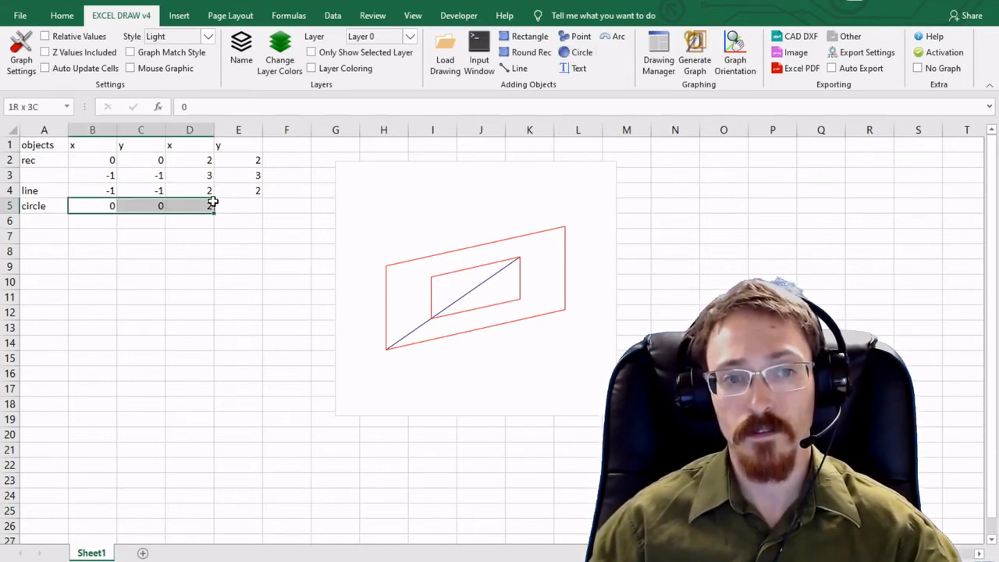
left_click(579, 53)
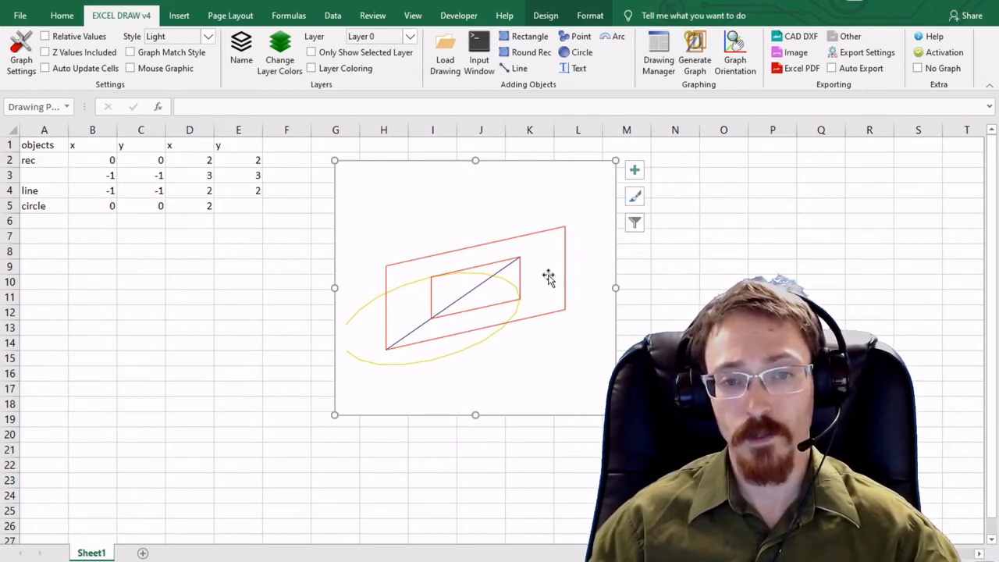
Open the 3D graph orientation dialog and restore the default orientation values
left_click(735, 43)
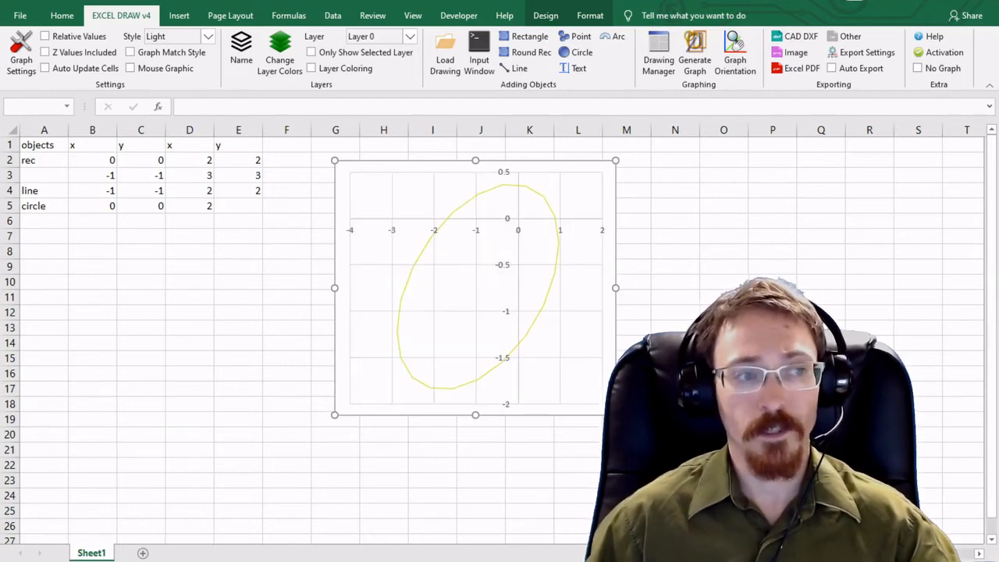
left_click_drag(261, 125, 189, 153)
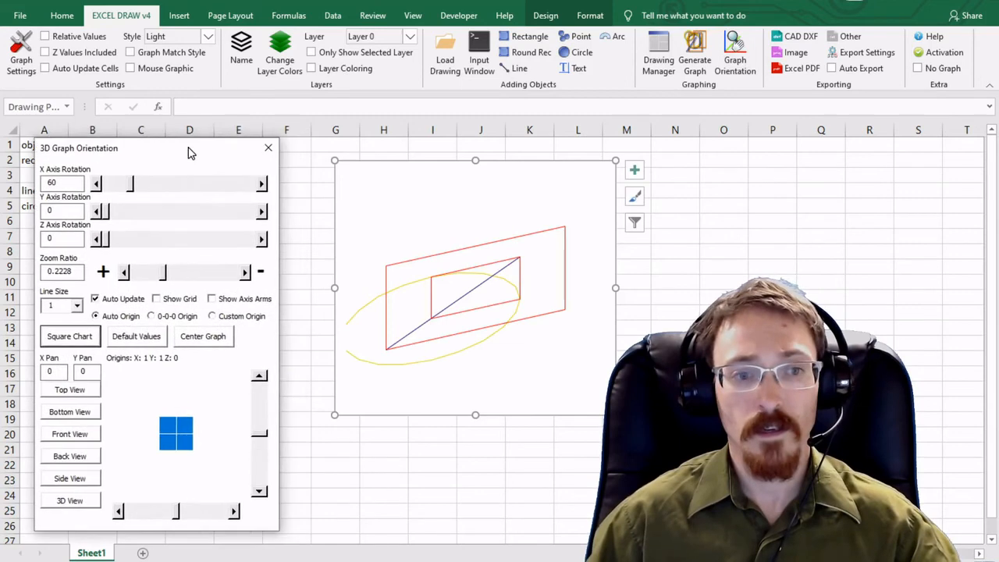
left_click(134, 340)
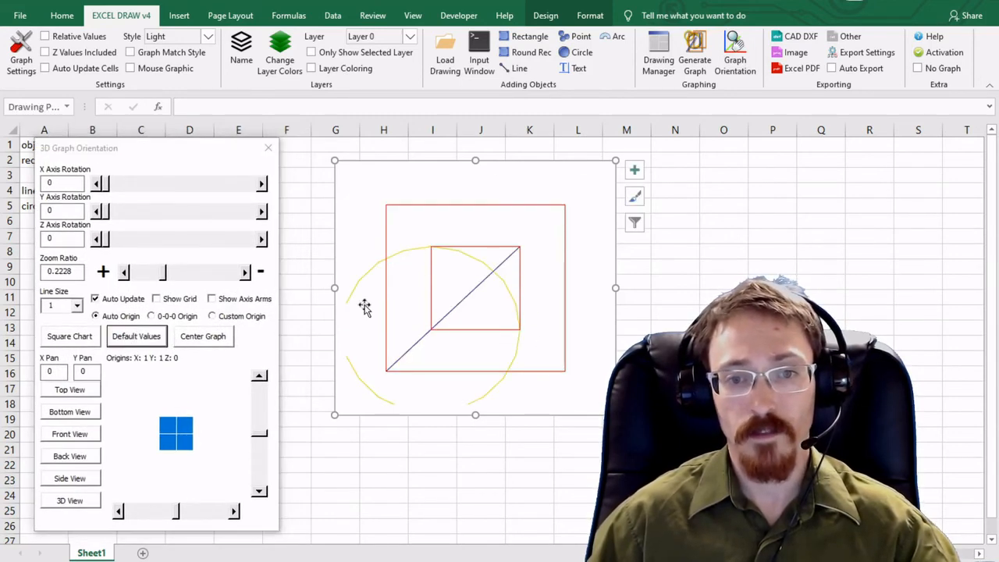